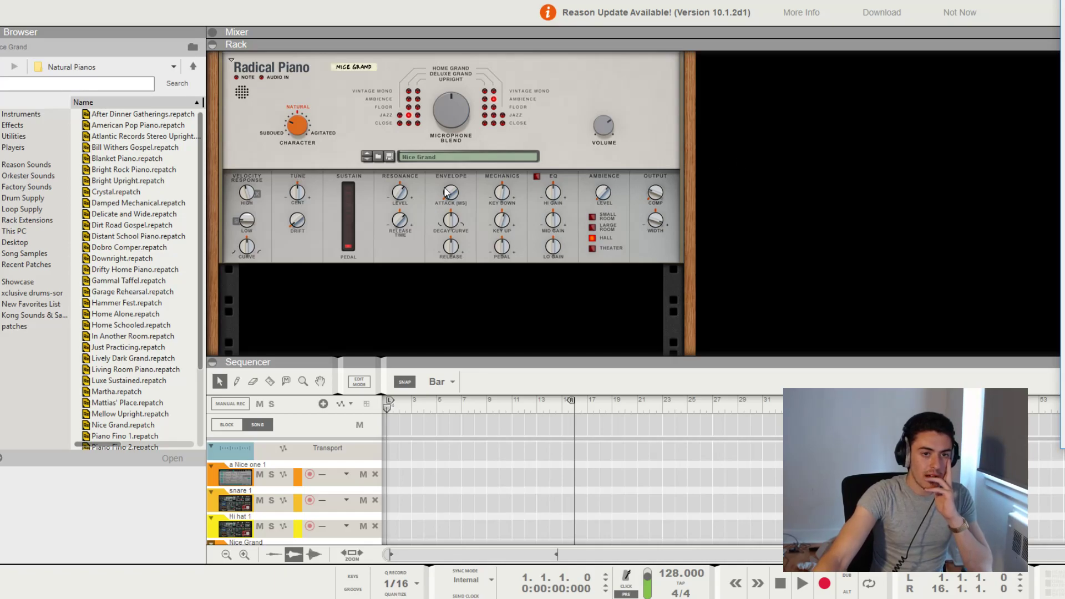
Look through the available effect devices, from the stock Reason units to the third-party rack extensions and VST plugins
scroll(460, 189, up, 10)
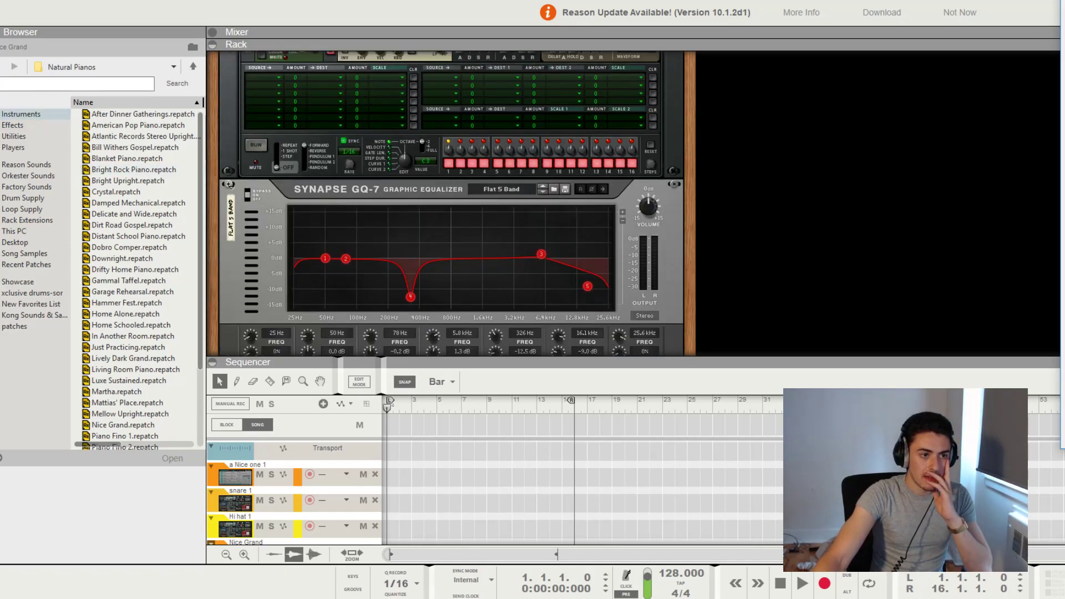
click(3, 116)
click(12, 125)
scroll(153, 220, down, 5)
scroll(154, 219, down, 2)
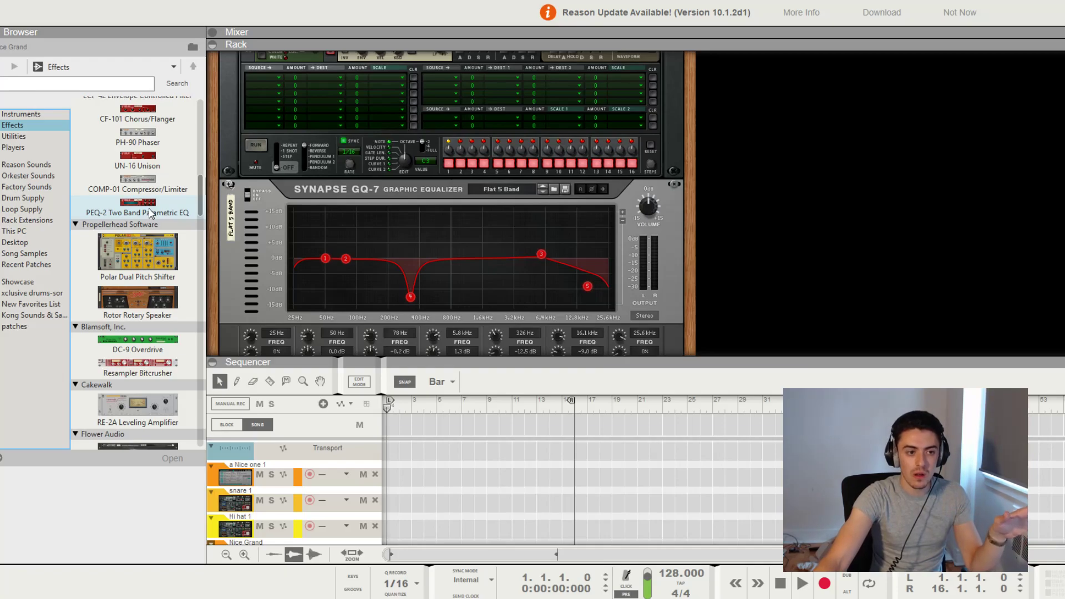
scroll(150, 213, down, 7)
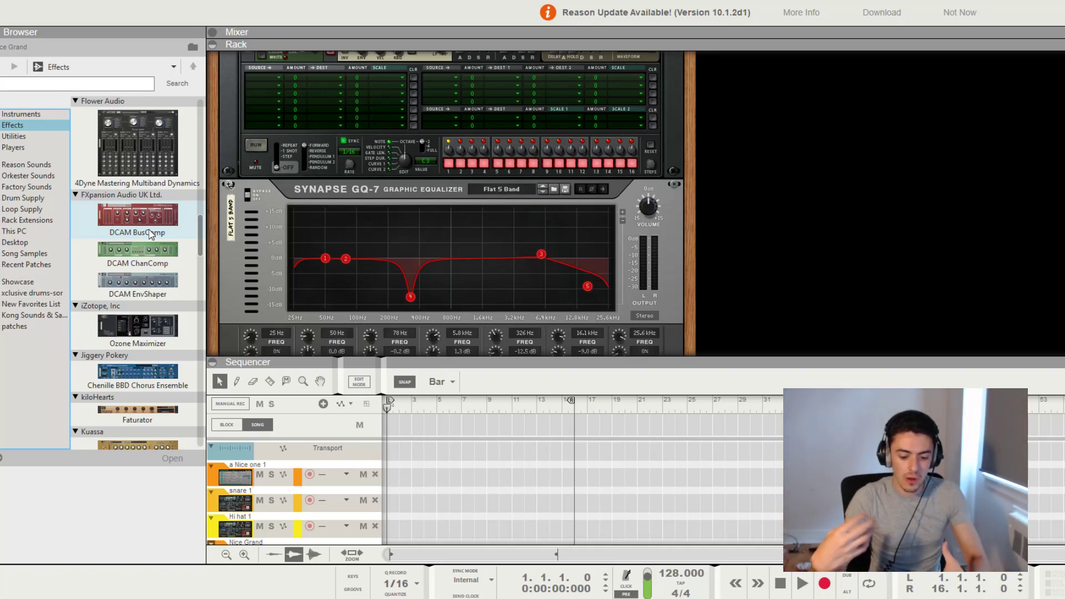
scroll(149, 233, down, 10)
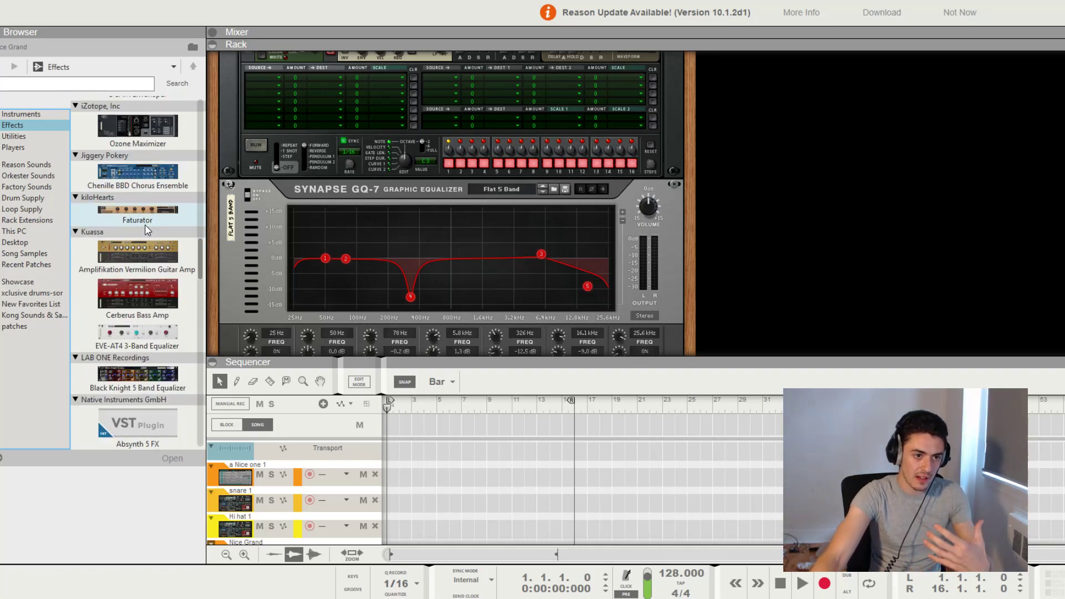
scroll(145, 231, down, 10)
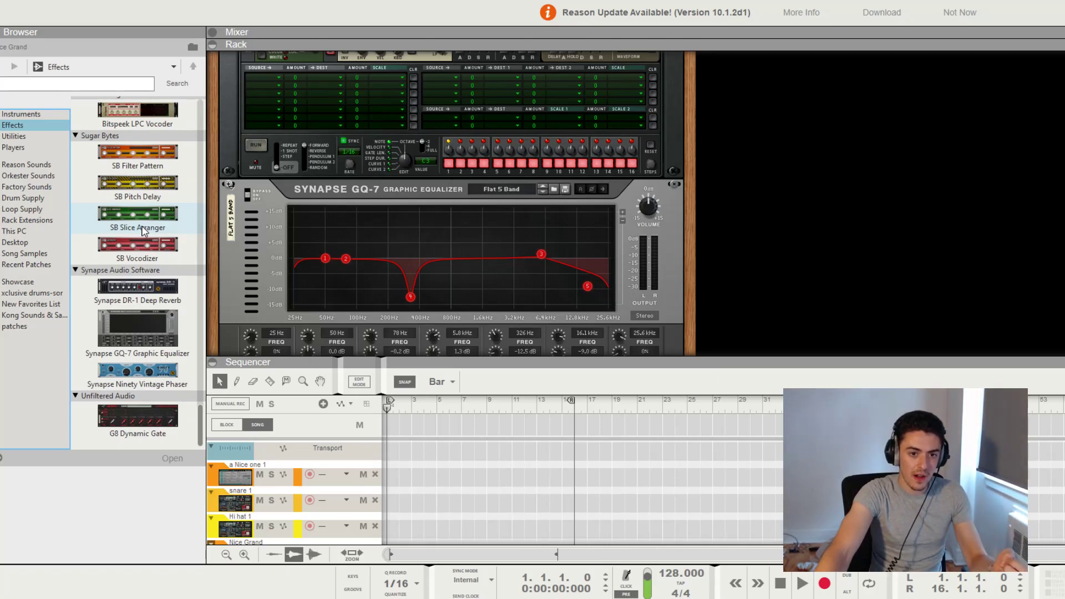
scroll(144, 233, up, 15)
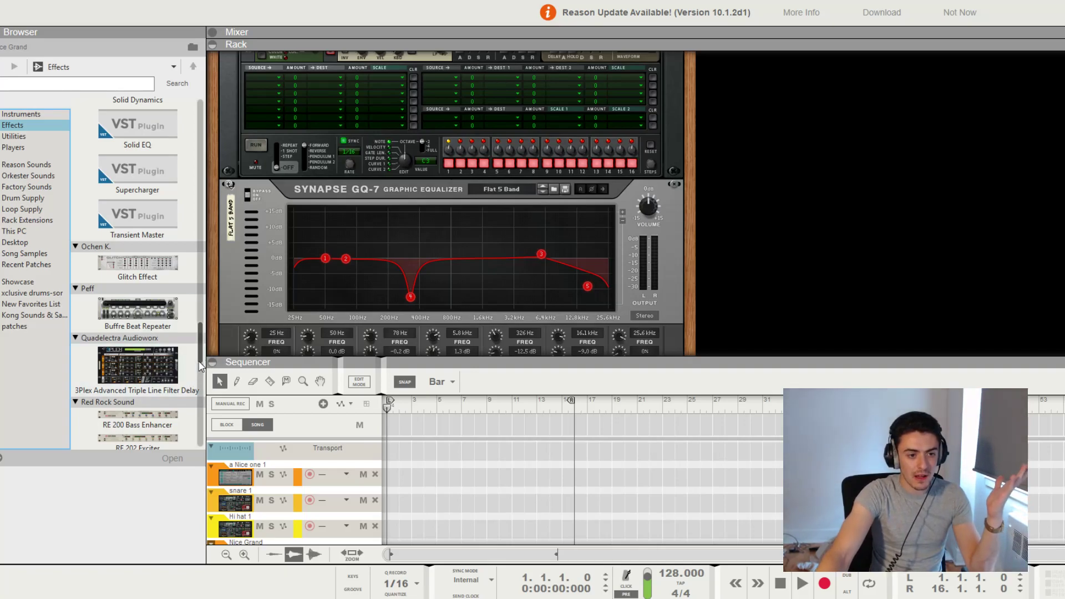
drag(203, 351, 203, 456)
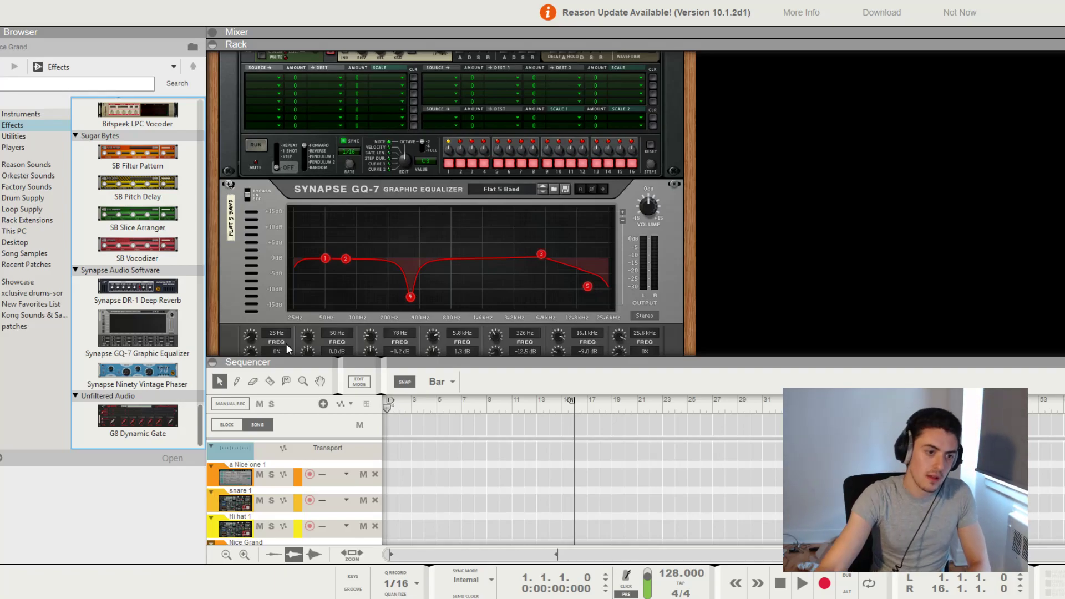
Add a Kong Drum Designer to the rack and load the Slammin.kong patch from Hip Hop Kits
click(36, 118)
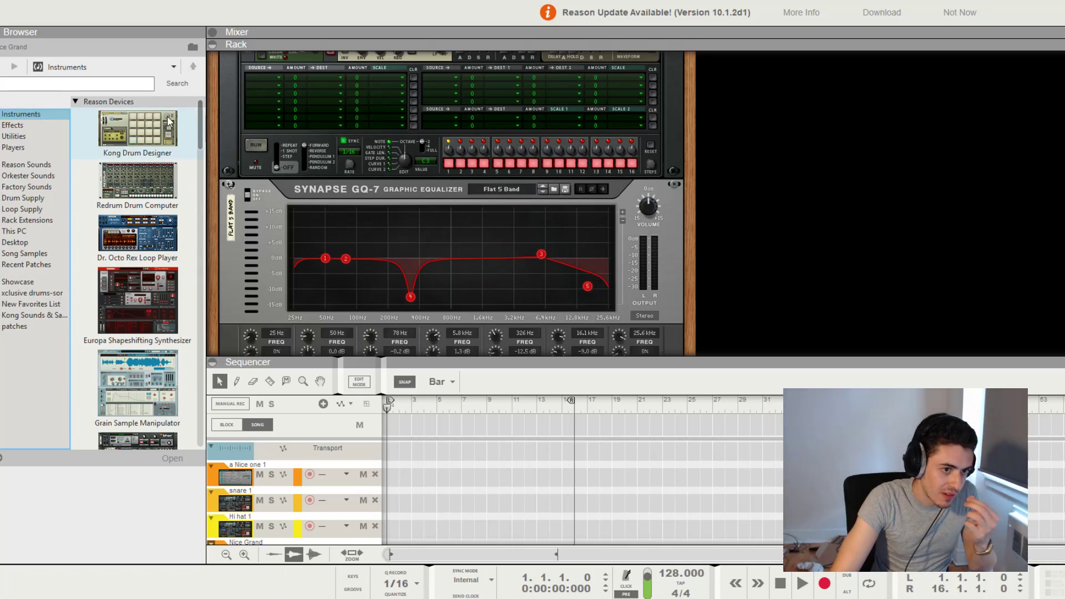
drag(123, 136, 329, 441)
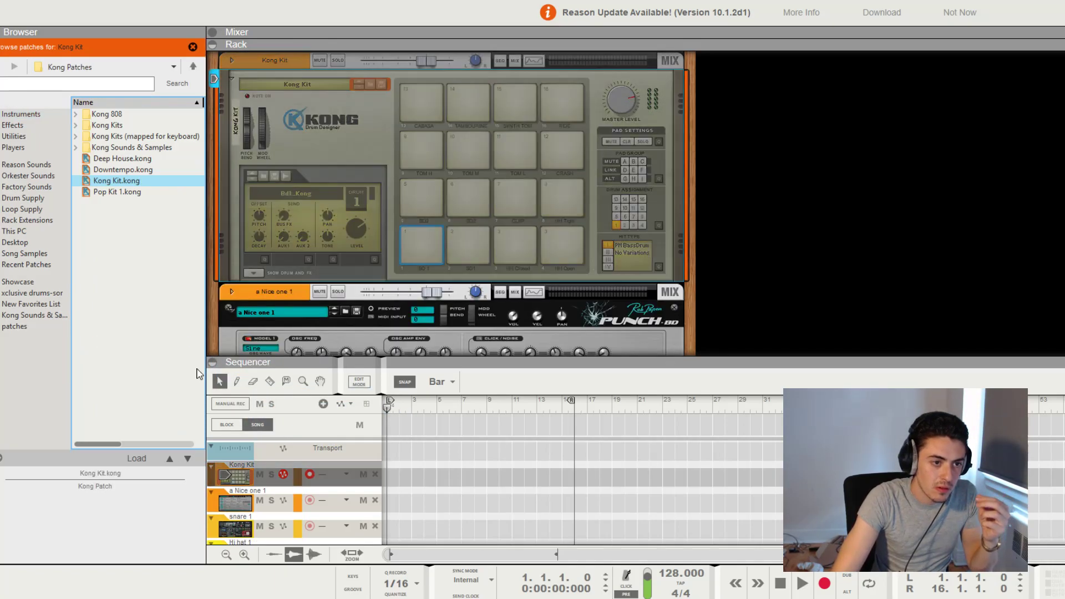
click(76, 126)
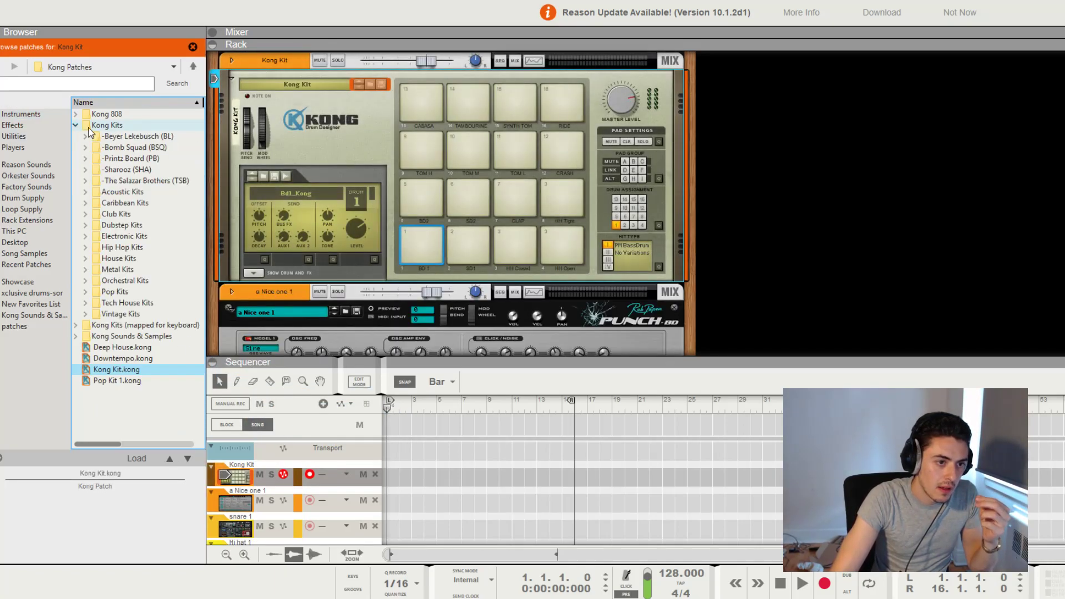
click(85, 247)
scroll(143, 237, down, 3)
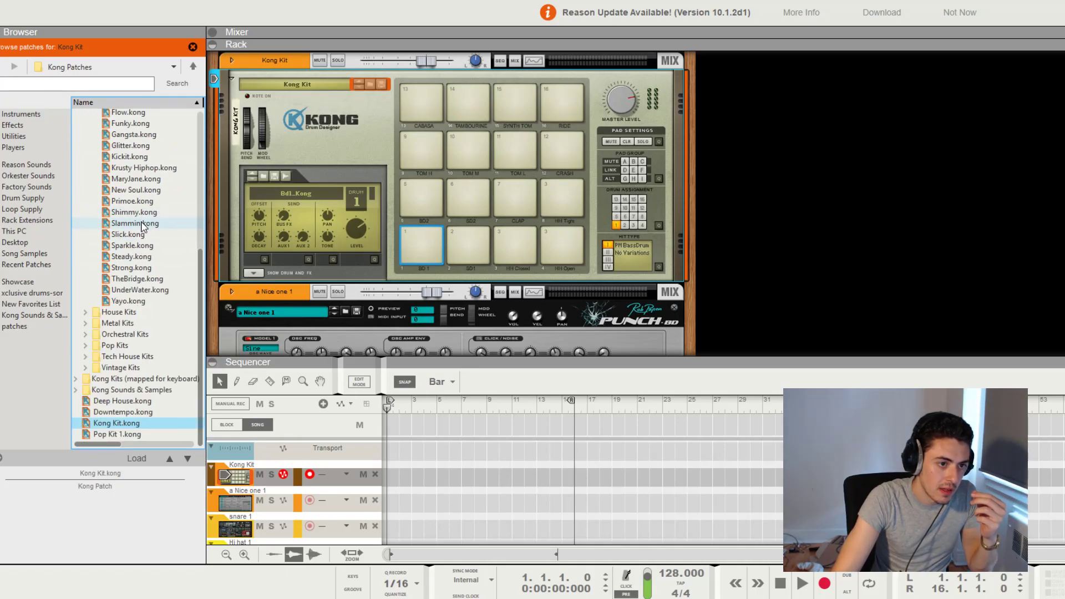
click(134, 223)
Audition the first three bottom-row pads of the Slammin kit, covering its bass drum and snare sounds
click(431, 250)
click(461, 246)
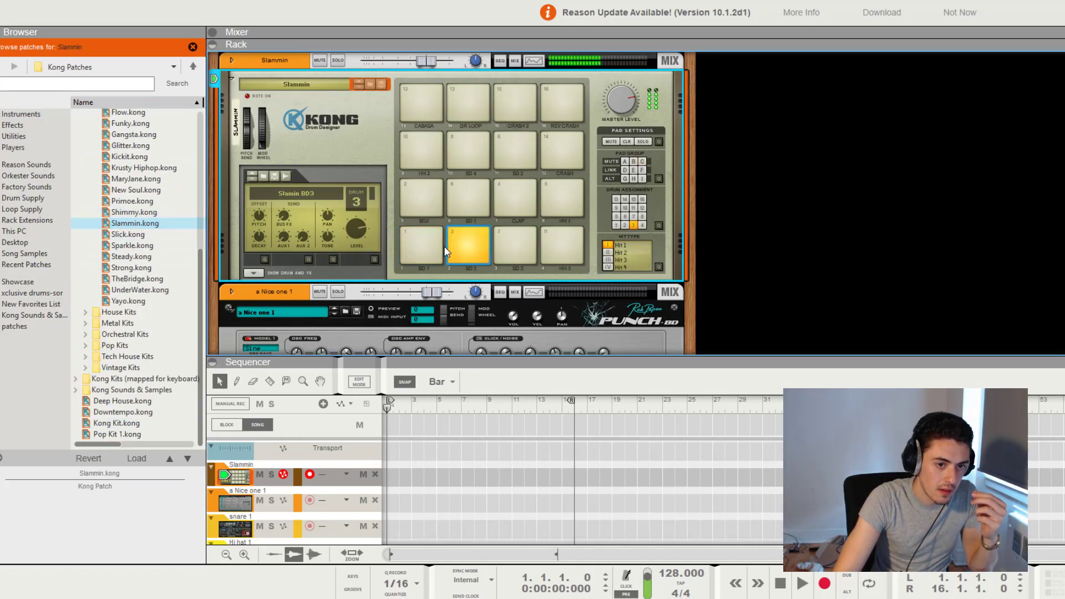
click(420, 246)
click(506, 247)
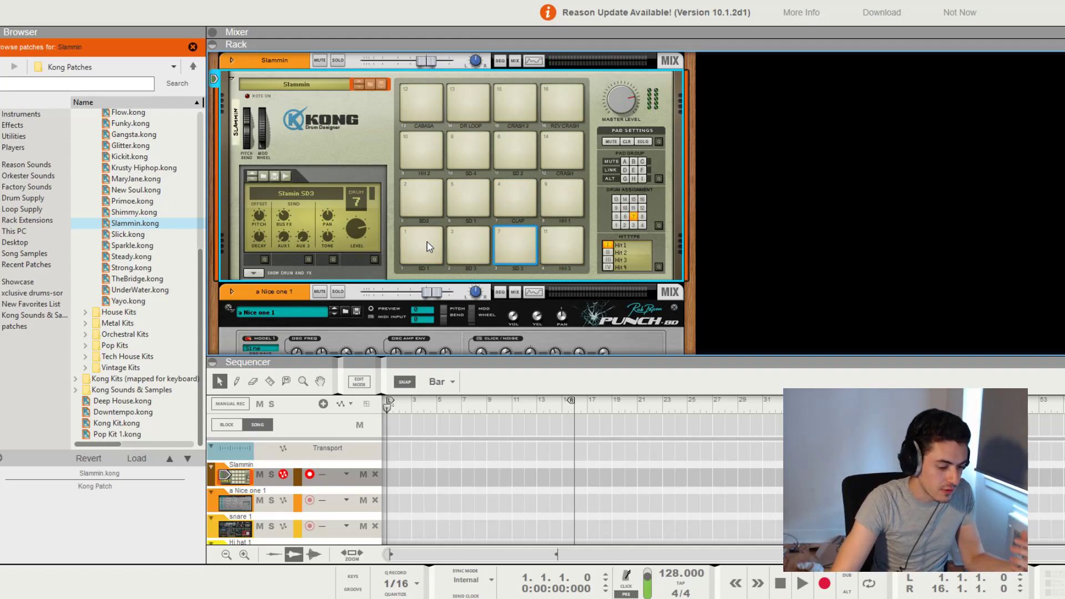
Turn on the metronome click with the playback position at the song start
drag(526, 399, 302, 400)
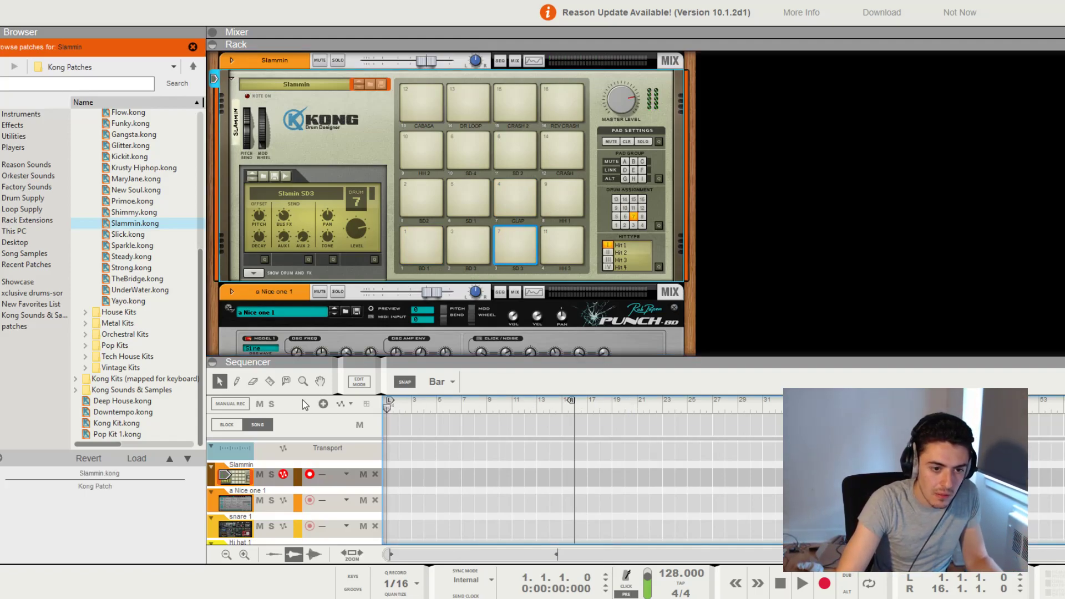
click(619, 587)
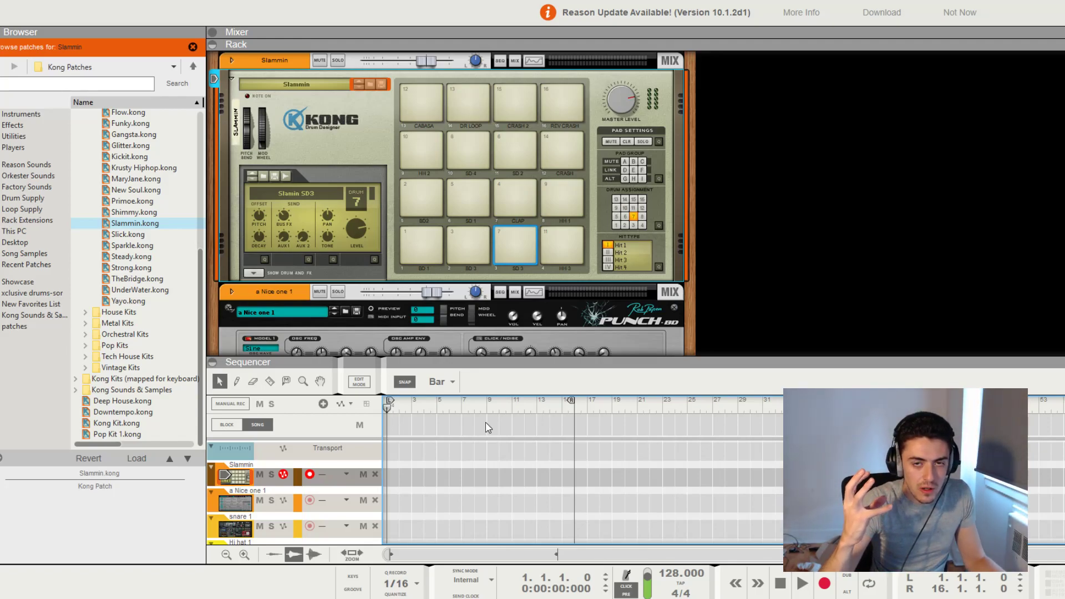
drag(670, 574, 671, 598)
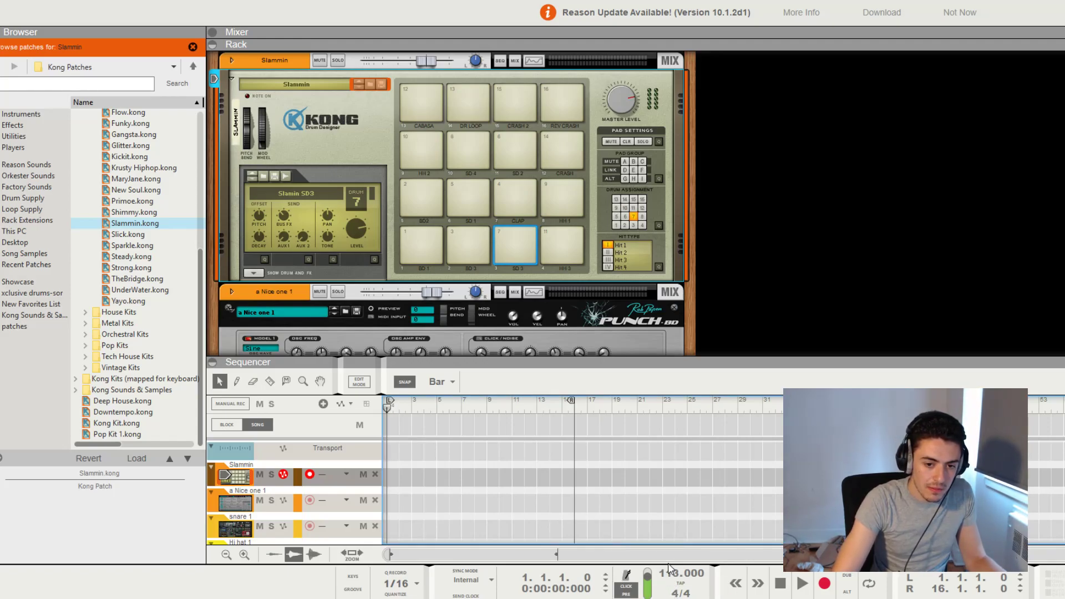
click(824, 584)
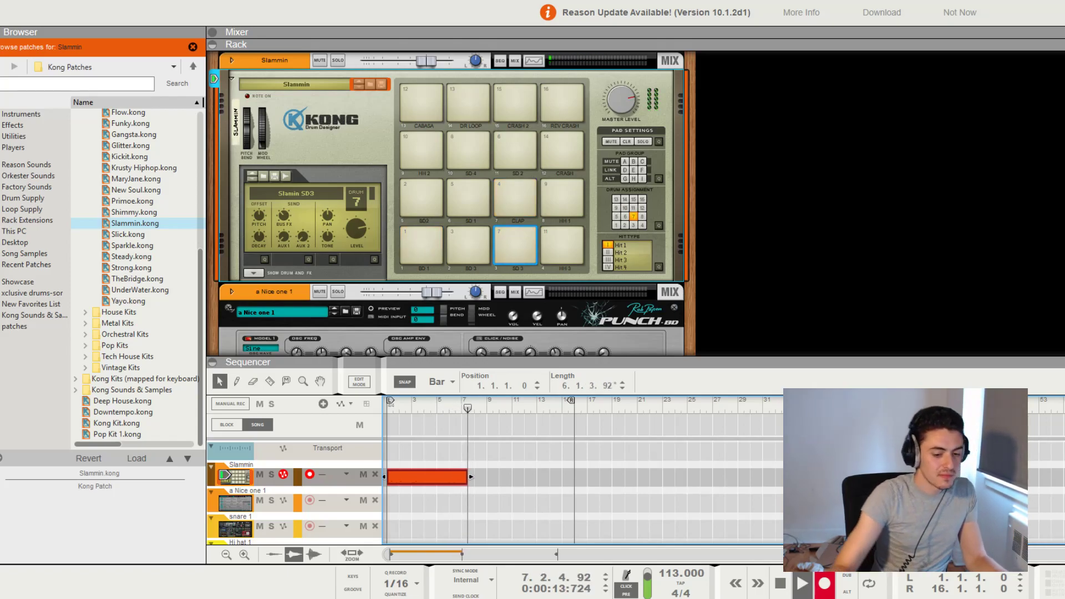
key(space)
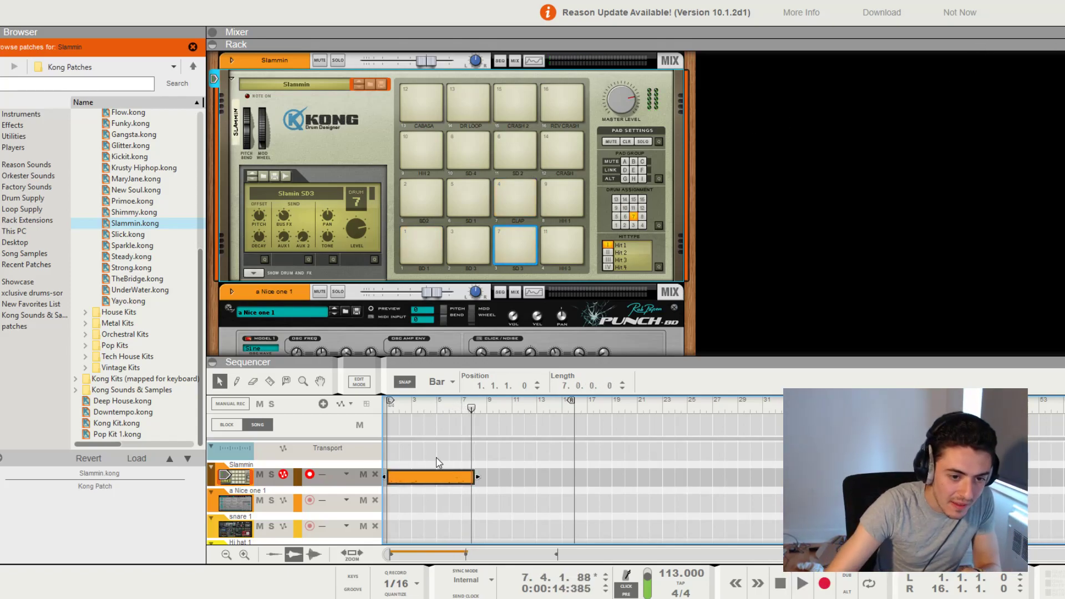
key(Delete)
Set the tempo to 121 BPM and record a drum take of about five bars on the Slammin track from bar 1
drag(668, 574, 669, 556)
drag(455, 402, 282, 473)
click(282, 473)
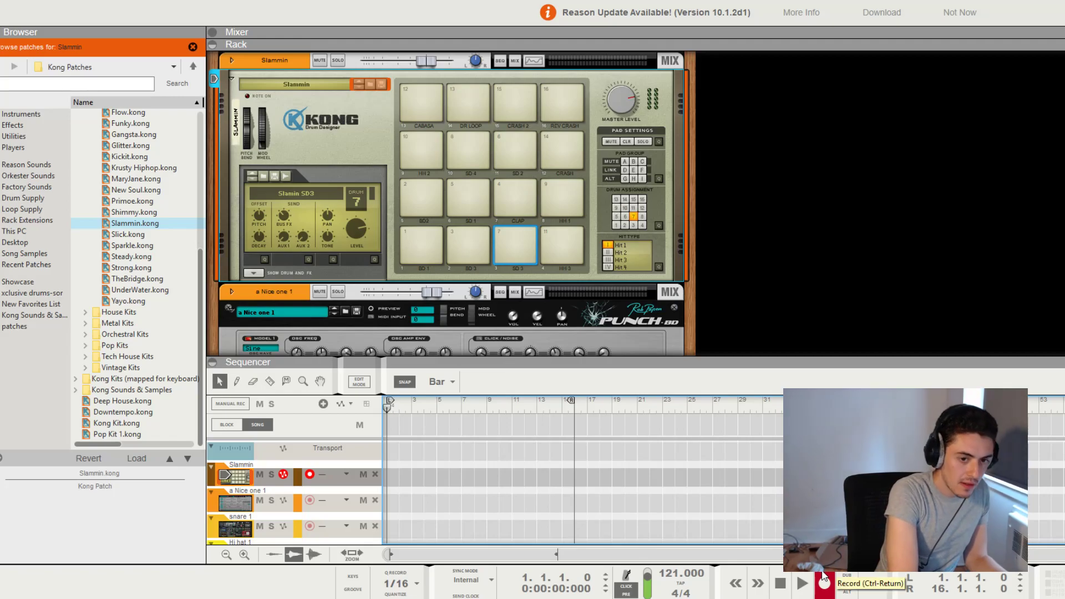
click(823, 578)
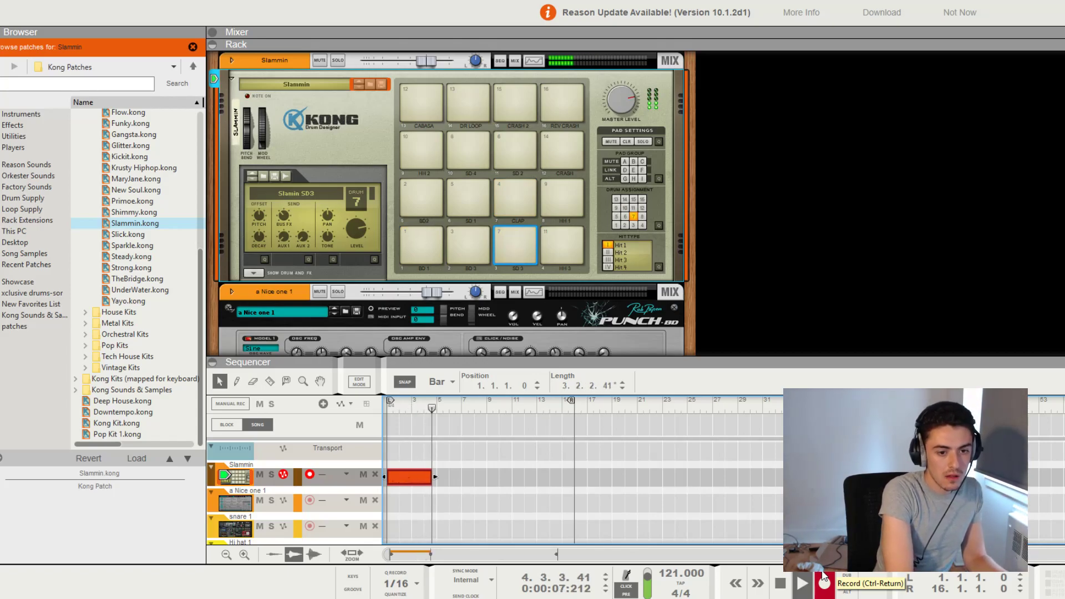
click(823, 577)
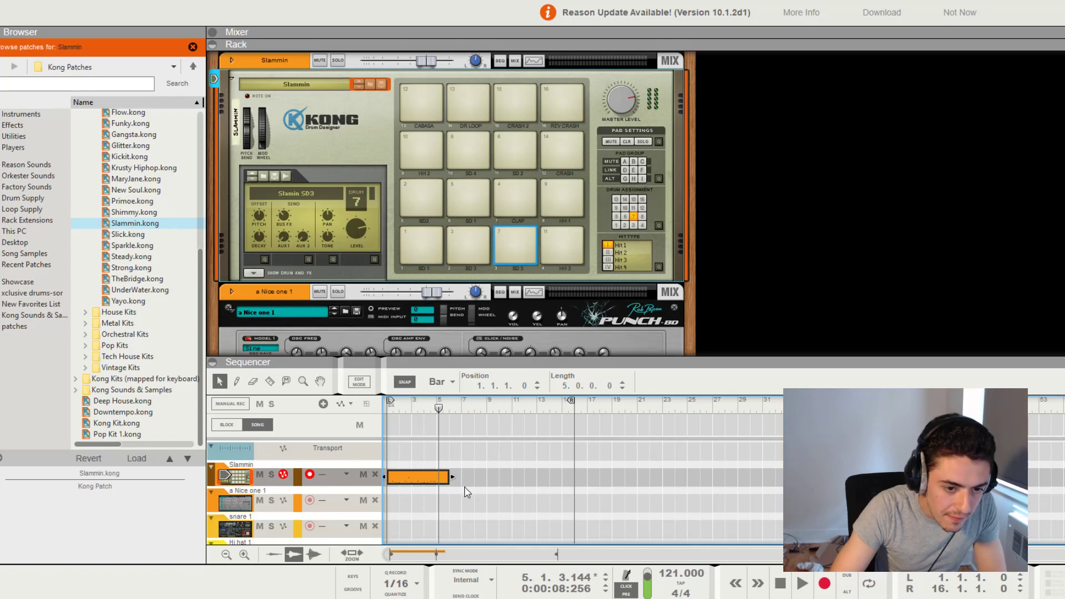
Trim the recorded drum clip to four bars and open it in an enlarged note editor
drag(452, 478, 438, 489)
double_click(428, 480)
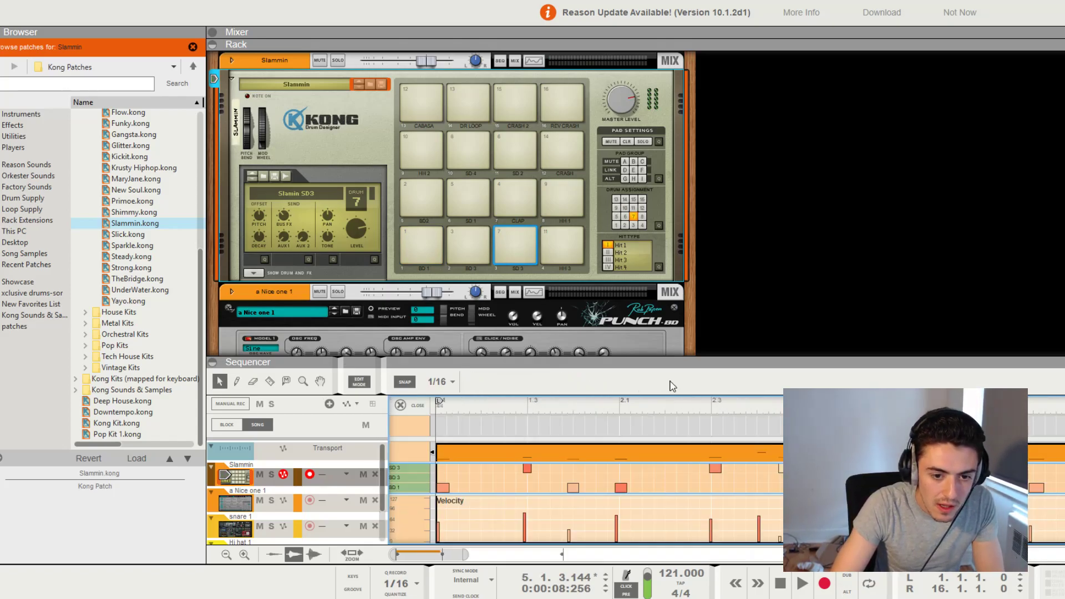
drag(658, 361, 652, 153)
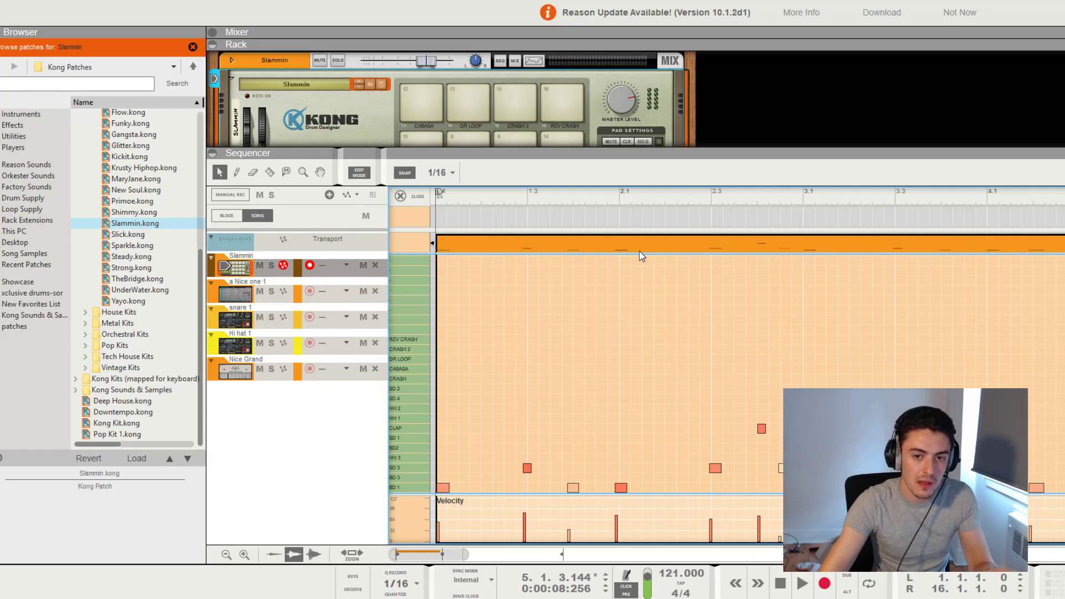
Play the drum clip back from the song start and stop after about four bars
drag(590, 201, 238, 199)
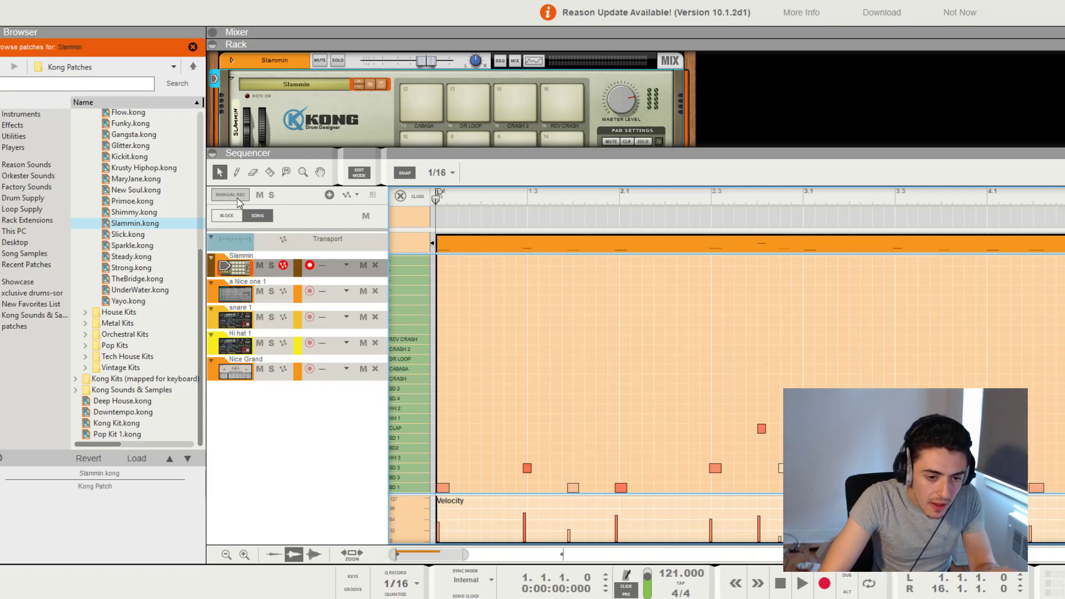
key(space)
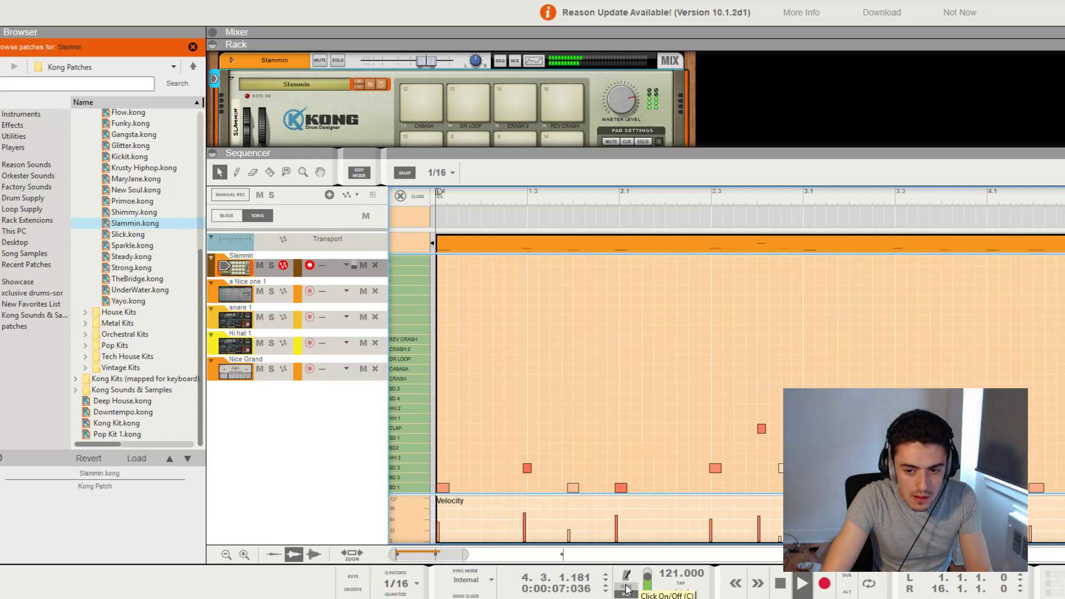
key(space)
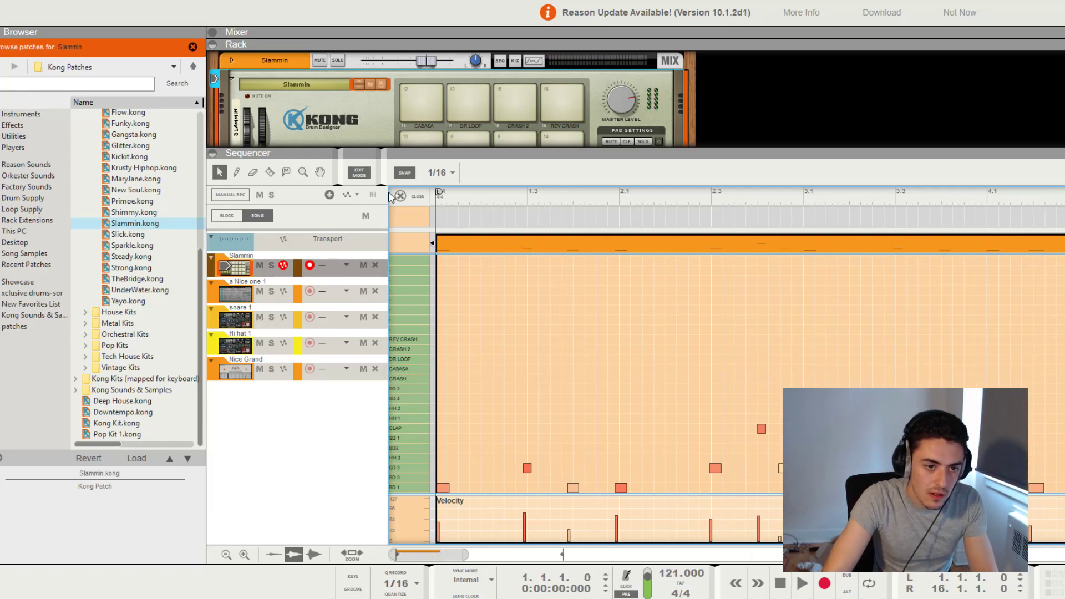
Close the note editor and duplicate the four-bar drum clip three times along the Slammin track
click(400, 196)
key(ctrl+d)
key(ctrl+d)
key(ctrl+d)
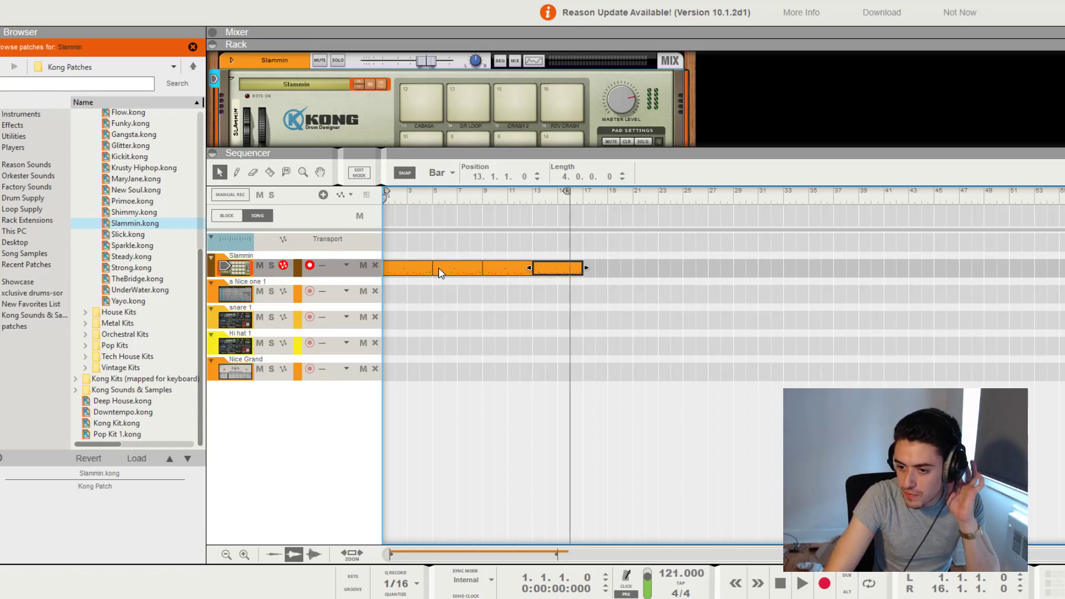
Move the right loop locator to bar 18, just past the last drum clip
drag(567, 191, 635, 195)
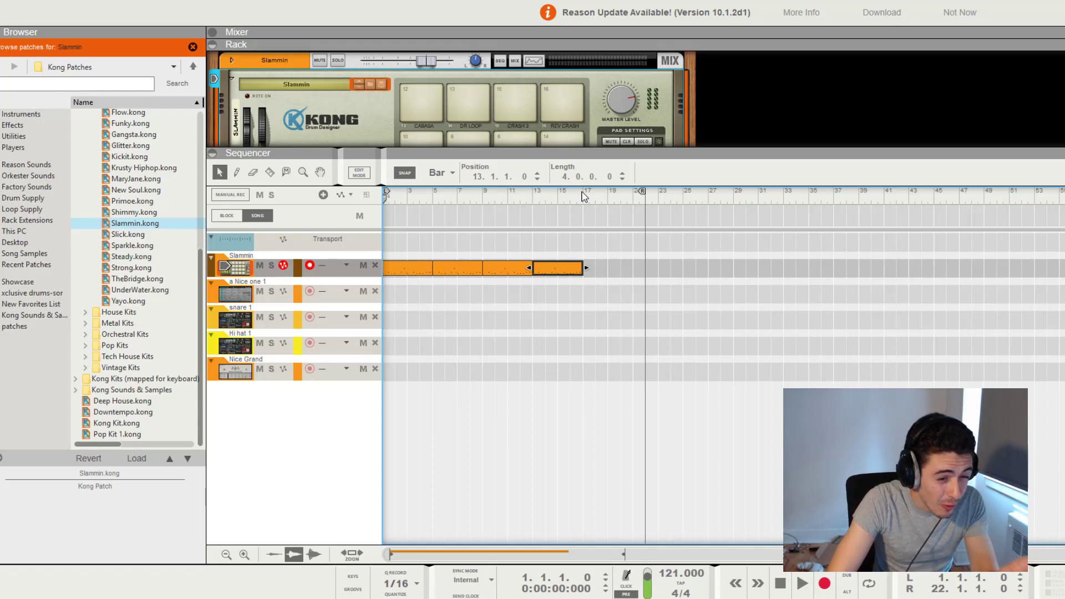
drag(642, 195, 591, 195)
scroll(567, 197, left, 1)
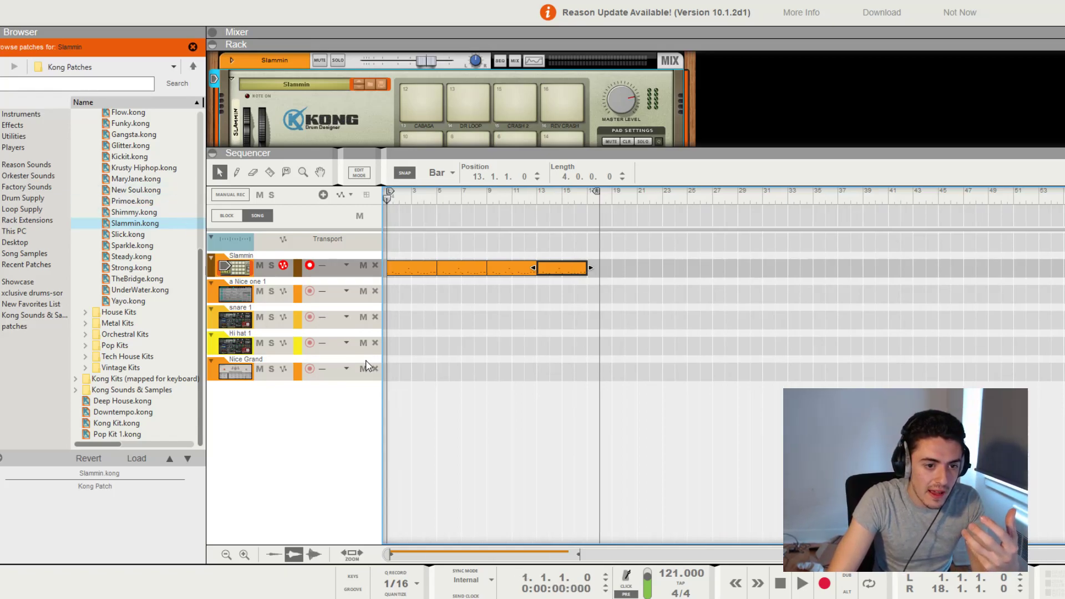
Record a piano take of about 17 bars on the Nice Grand track from bar 1, over the drum clips
click(360, 373)
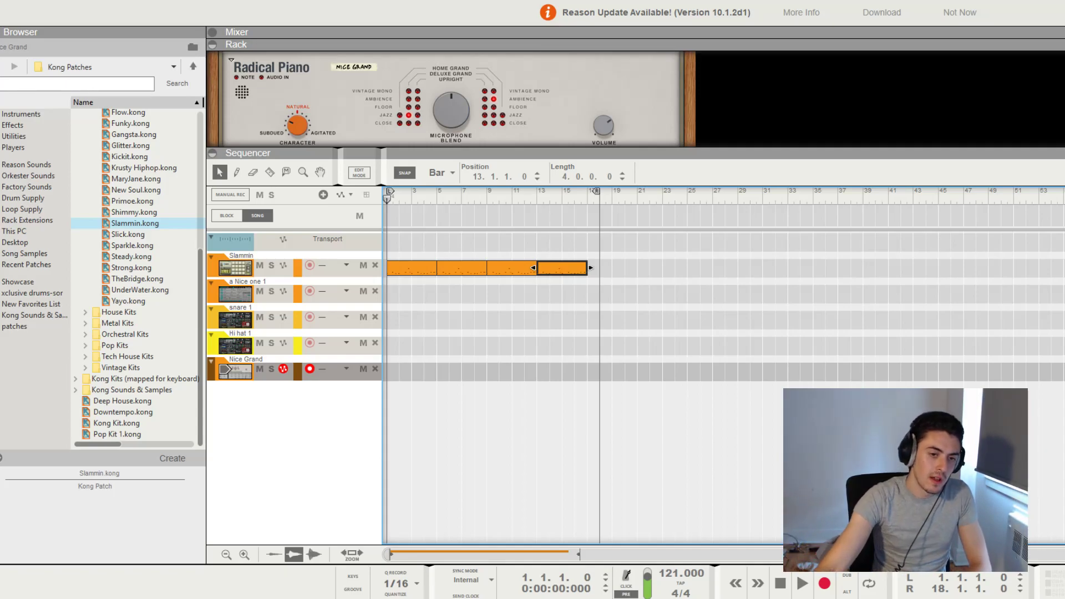
click(459, 194)
drag(456, 194, 346, 247)
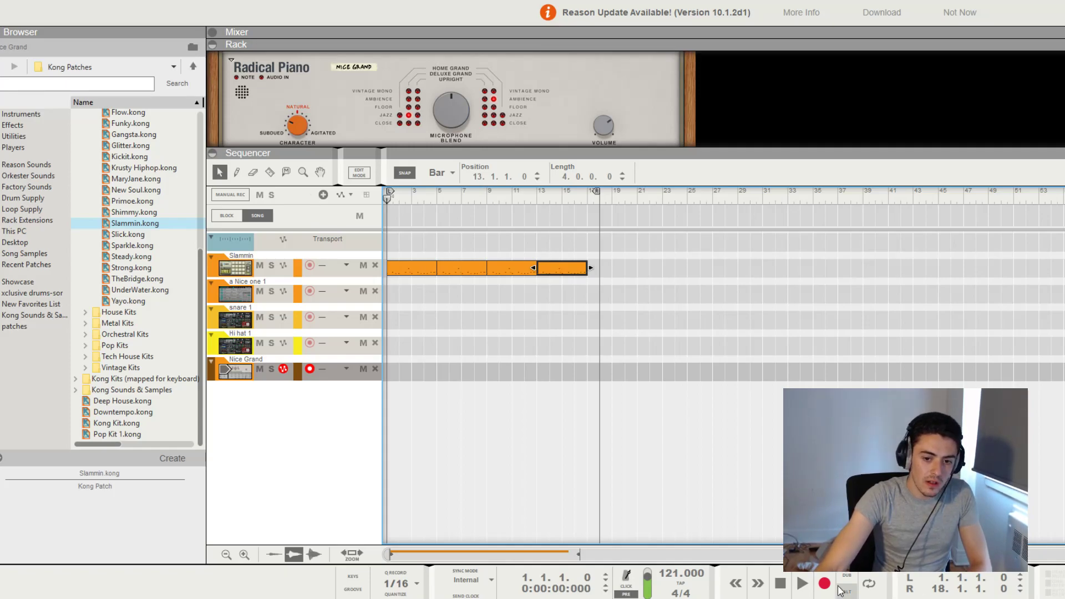
click(821, 583)
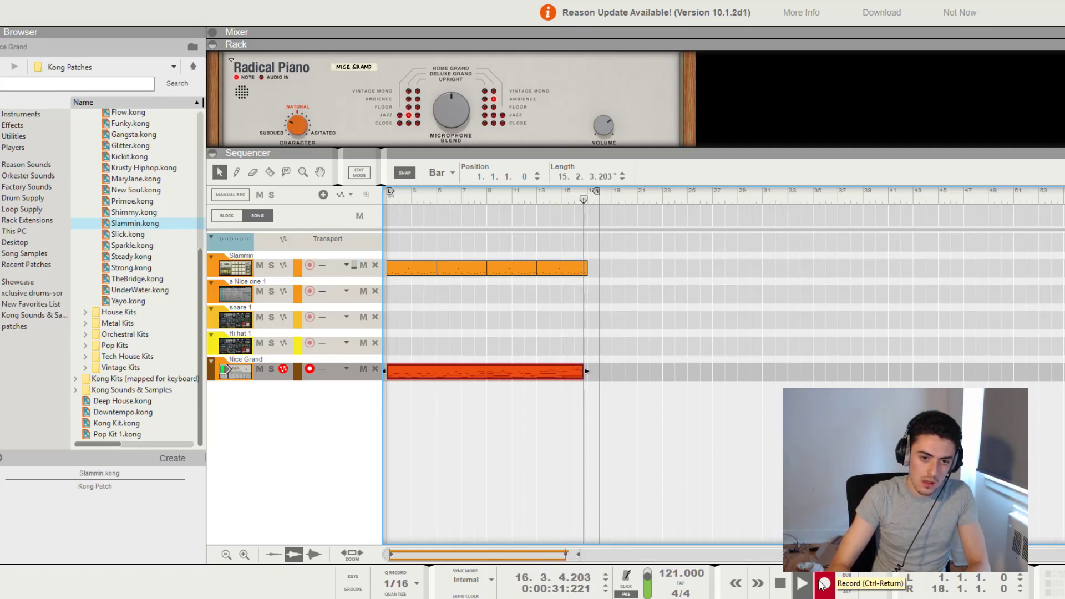
click(780, 582)
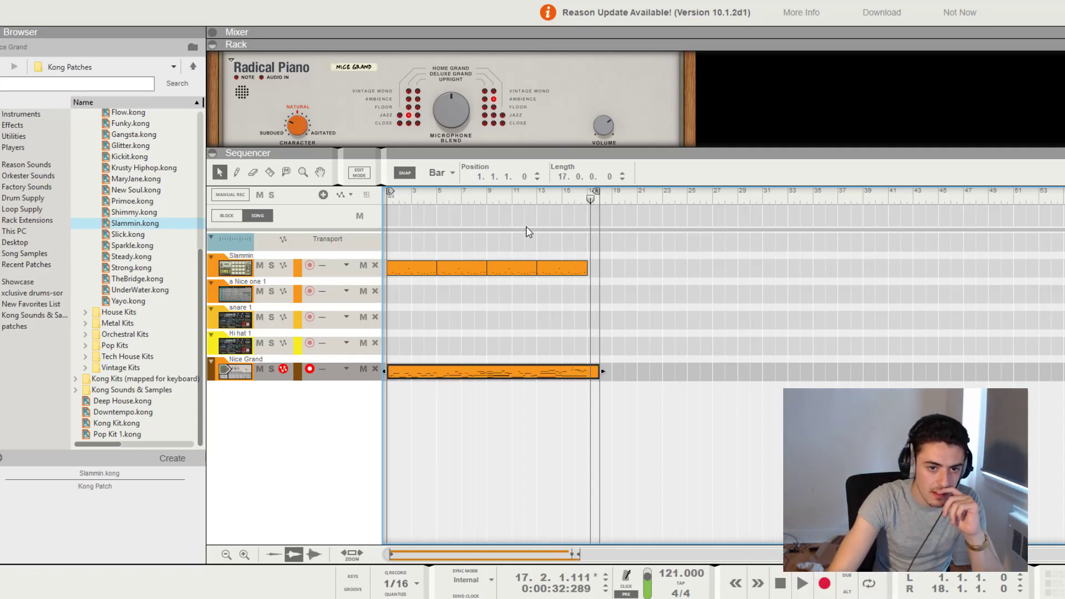
Play the recorded piano and drum parts together from the song start
drag(533, 194, 388, 203)
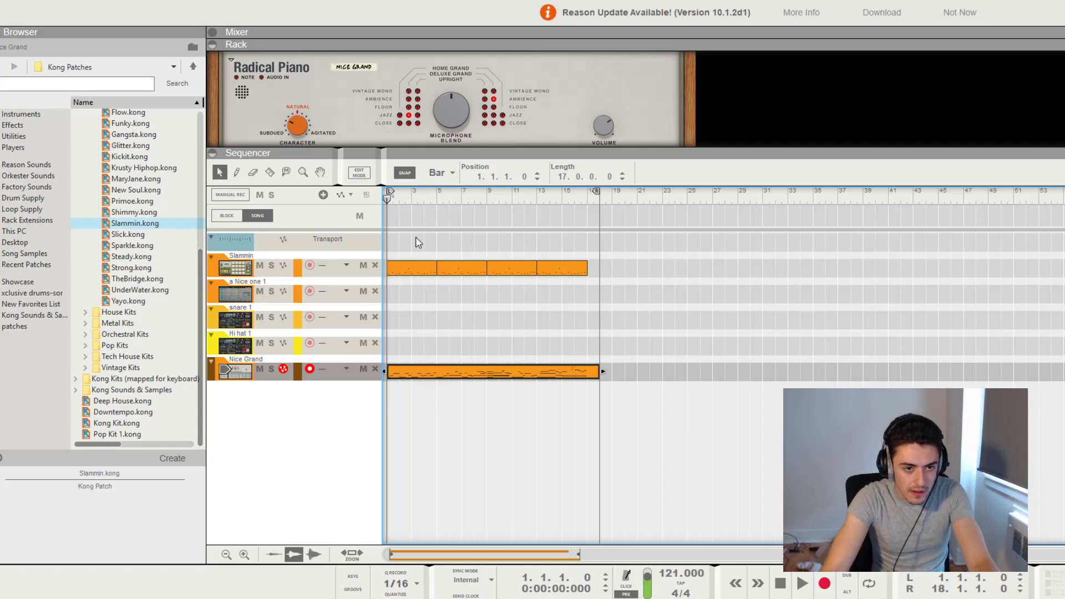
key(space)
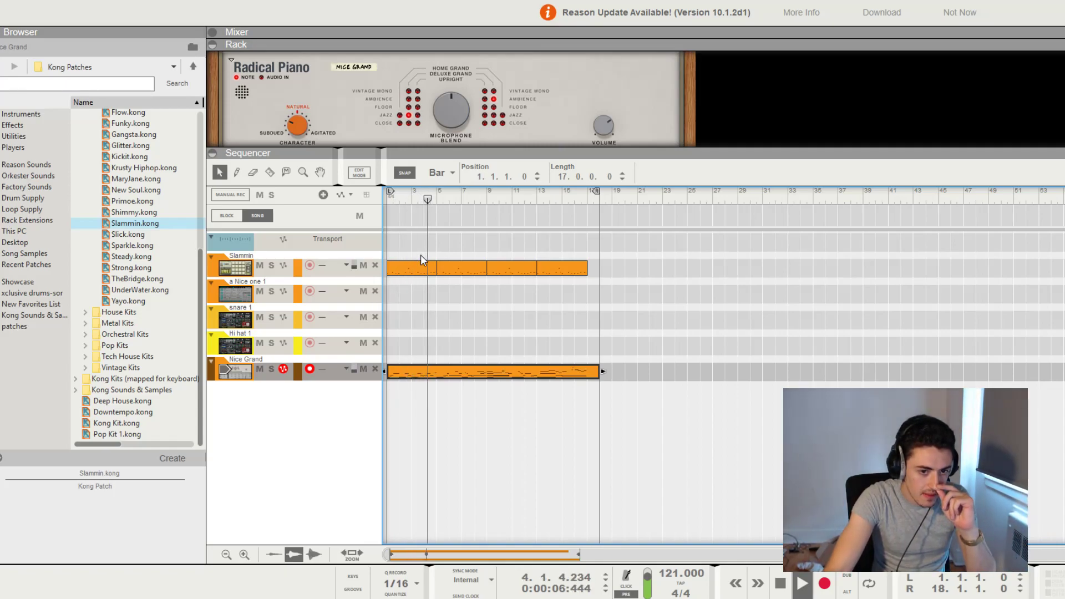
Leave the drum clip's note editor and duplicate the Slammin Kong track with its device and clips
double_click(464, 264)
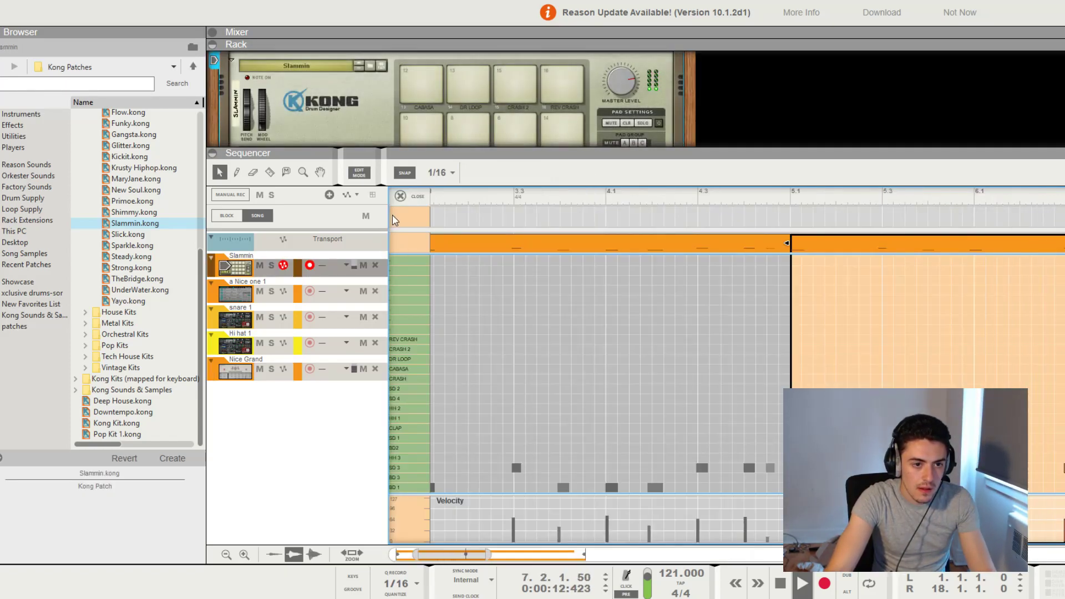
click(400, 196)
key(ctrl+d)
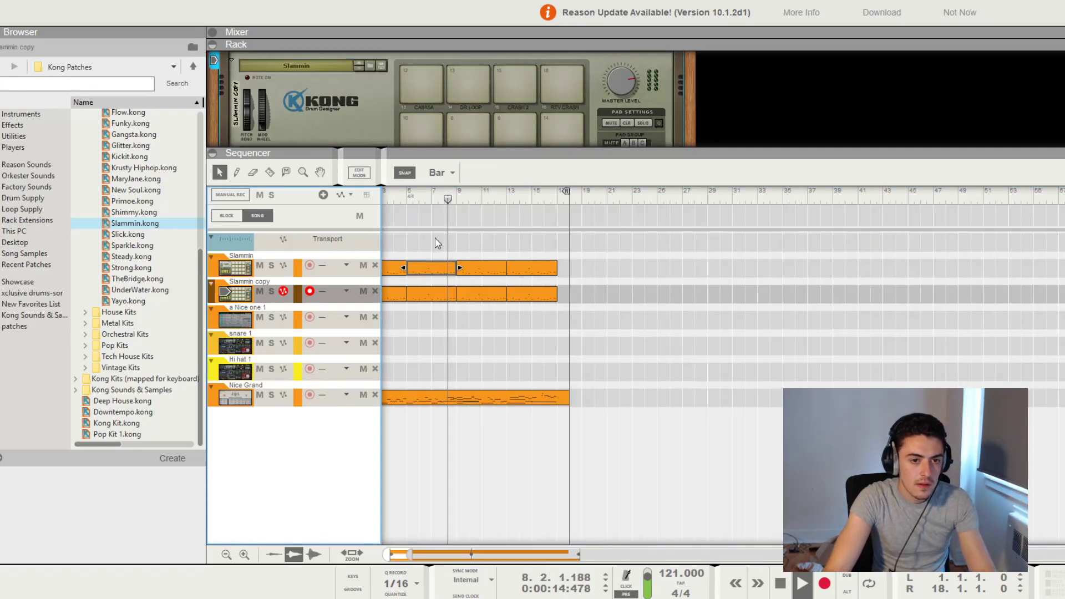
Delete all the drum clips from the original Slammin track, keeping those on the duplicated track
click(696, 282)
drag(685, 269, 68, 274)
key(Delete)
Record a Kong take about eight bars long on the Slammin copy track, starting from bar 1
click(390, 198)
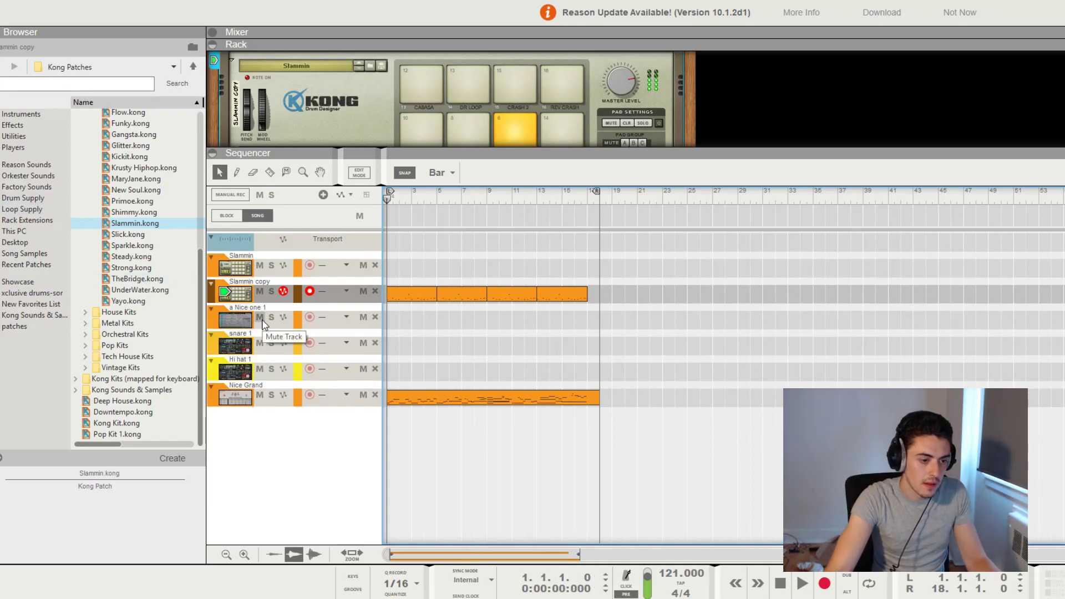
click(824, 583)
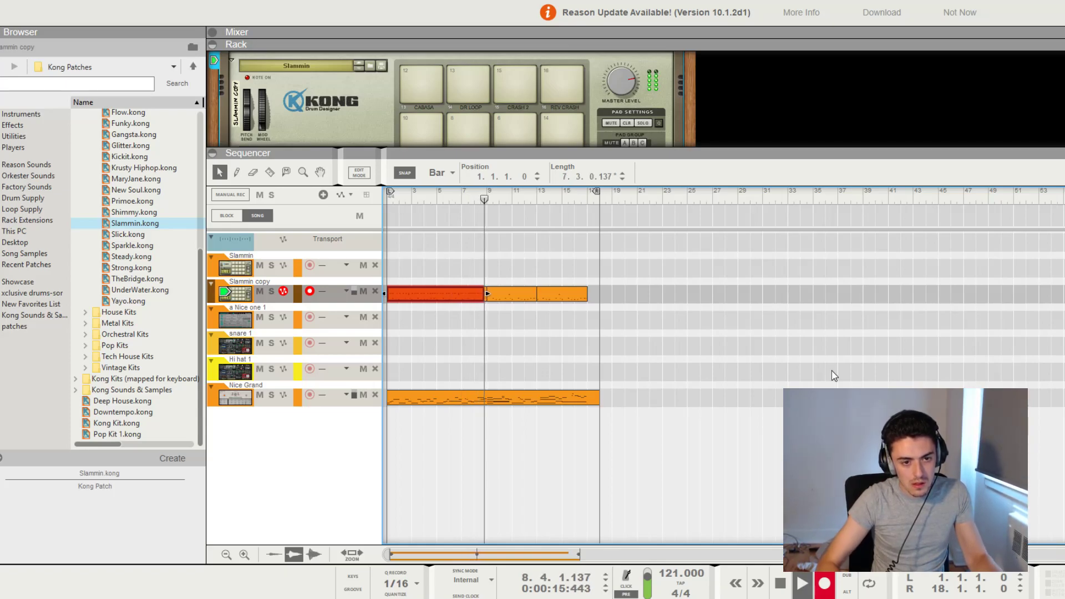
key(space)
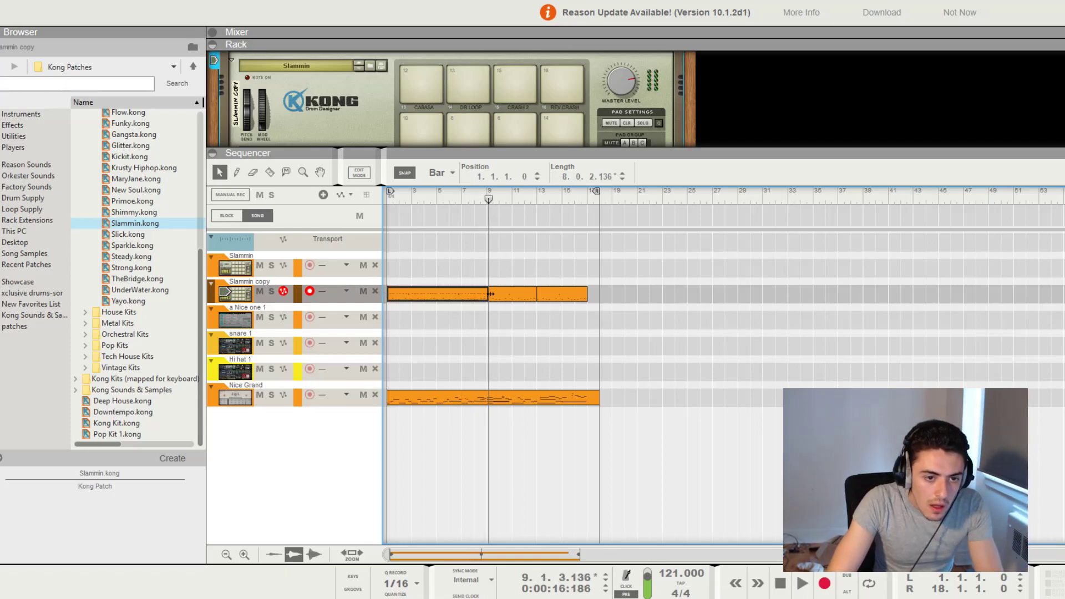
Delete the leftover clips after the new take on the Slammin copy track and duplicate the eight-bar take to bar 9
drag(507, 262, 719, 345)
key(Delete)
click(474, 297)
key(ctrl+d)
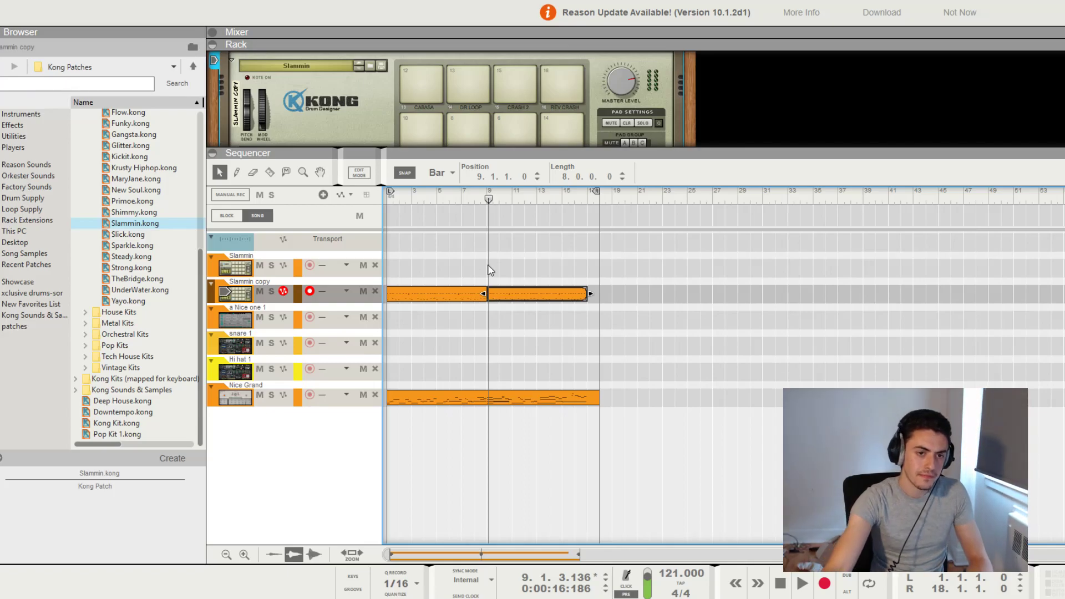
Enlarge the rack area above the sequencer to show more of the Kong drum device
drag(494, 153, 494, 197)
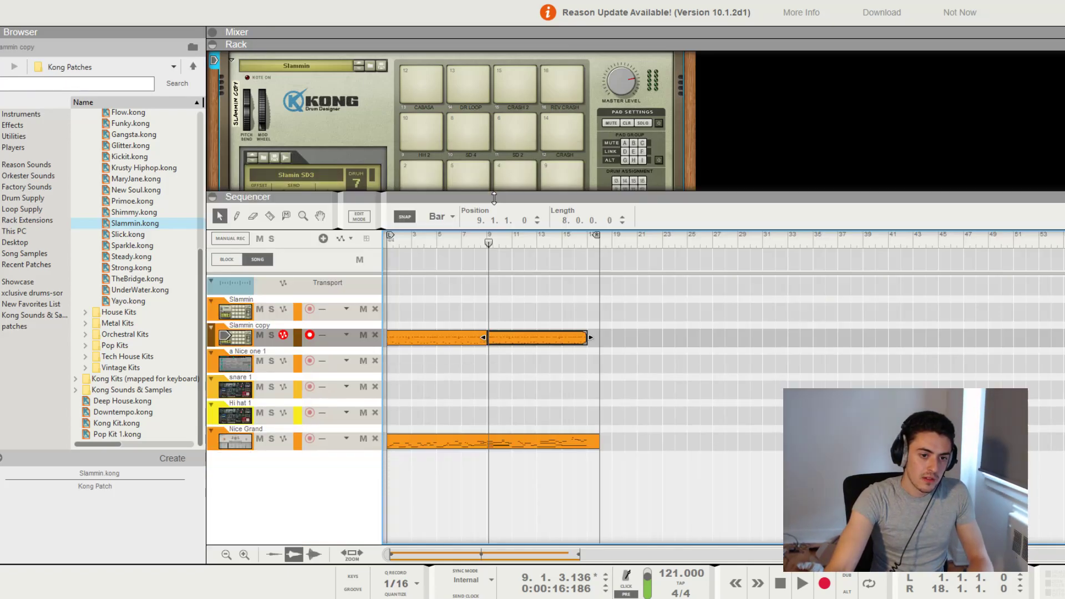